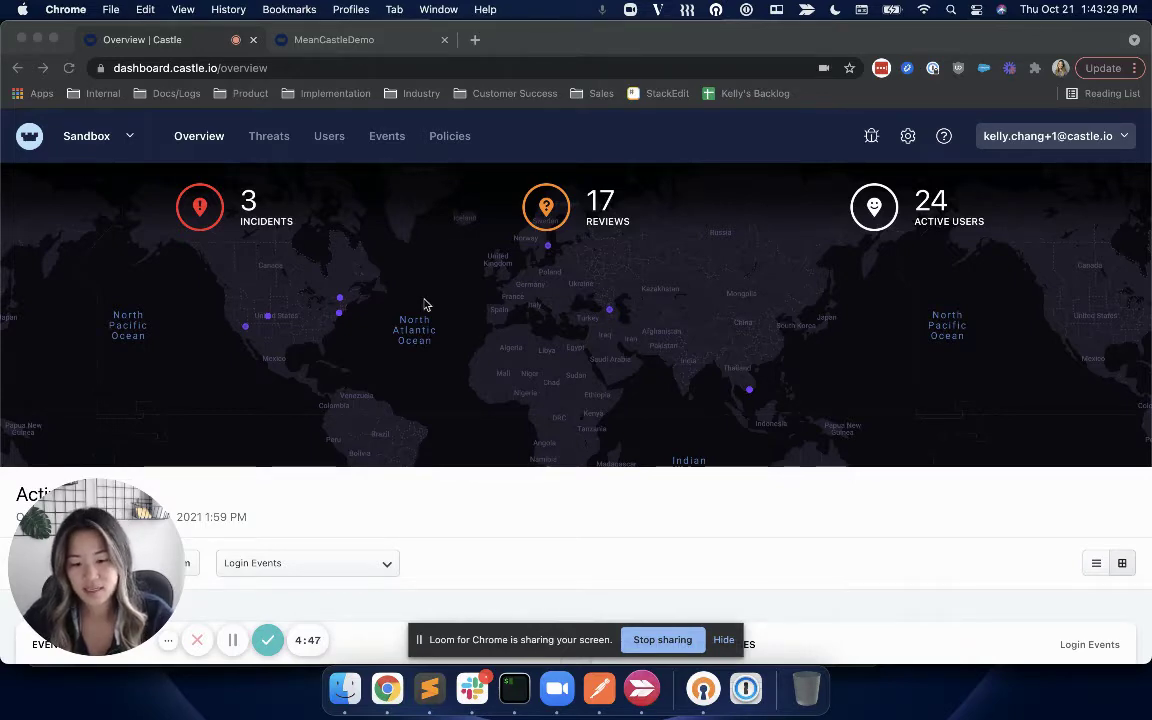
# Log in to PigiBank as the demo user with the copied email and the account password, scoring 0.32 risk.
pyautogui.click(334, 39)
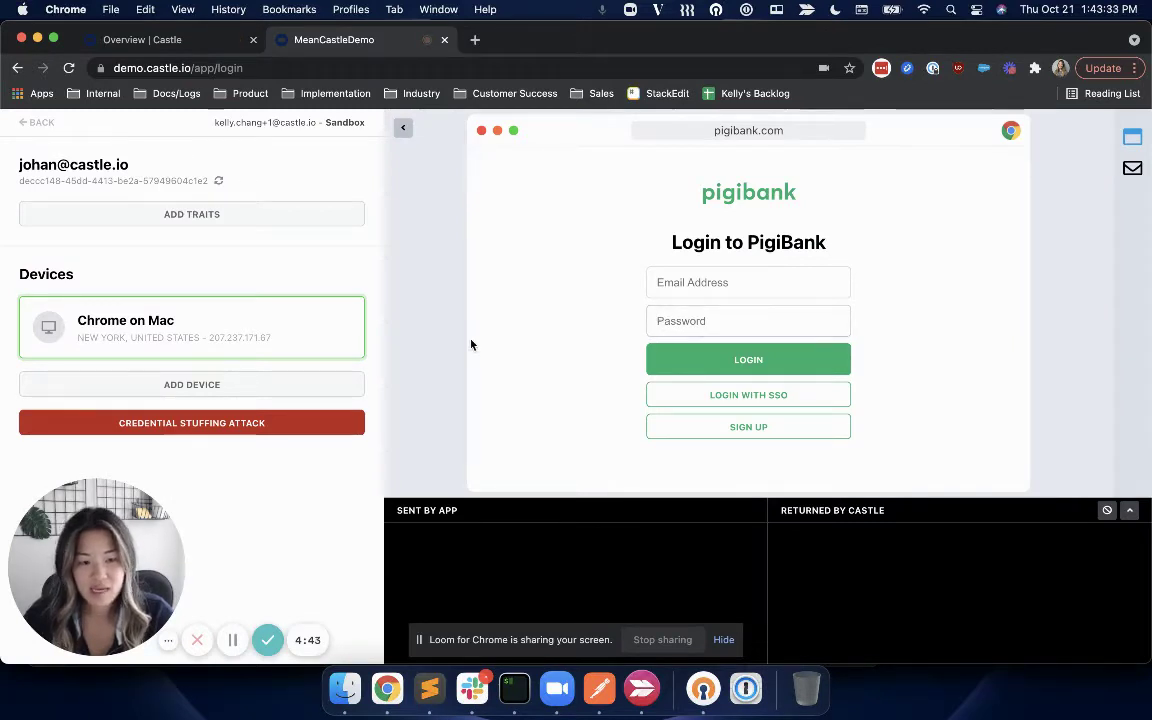
pyautogui.tripleClick(82, 164)
pyautogui.press('super+c')
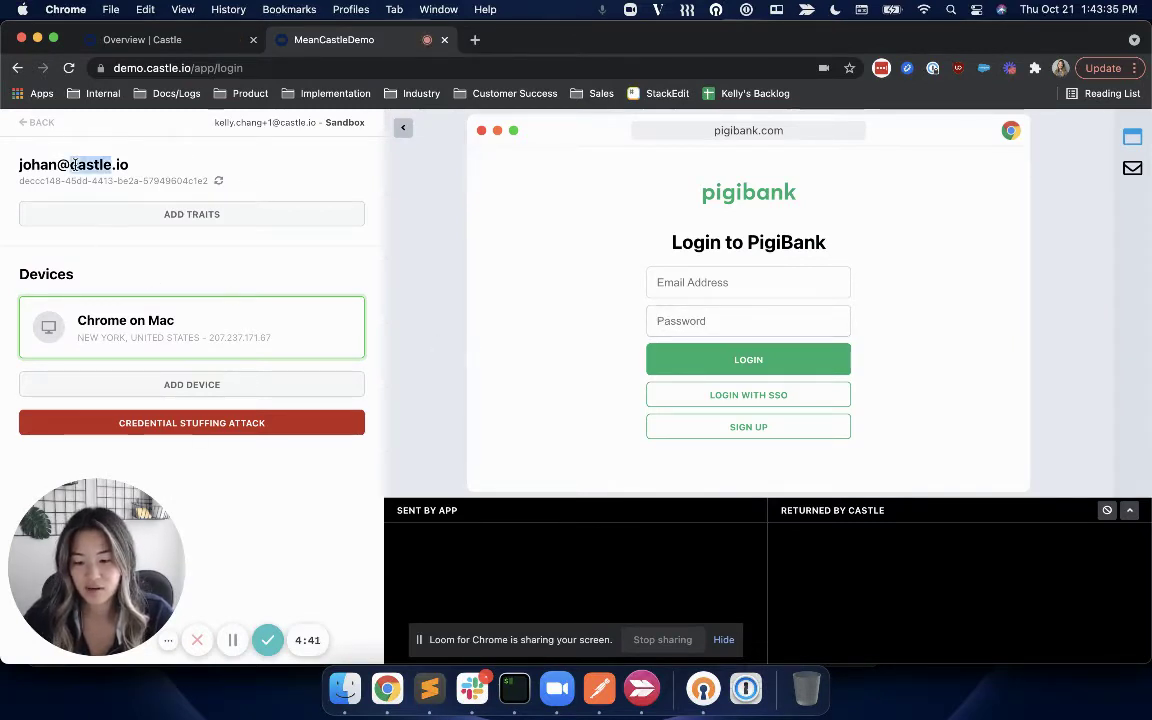
pyautogui.click(663, 280)
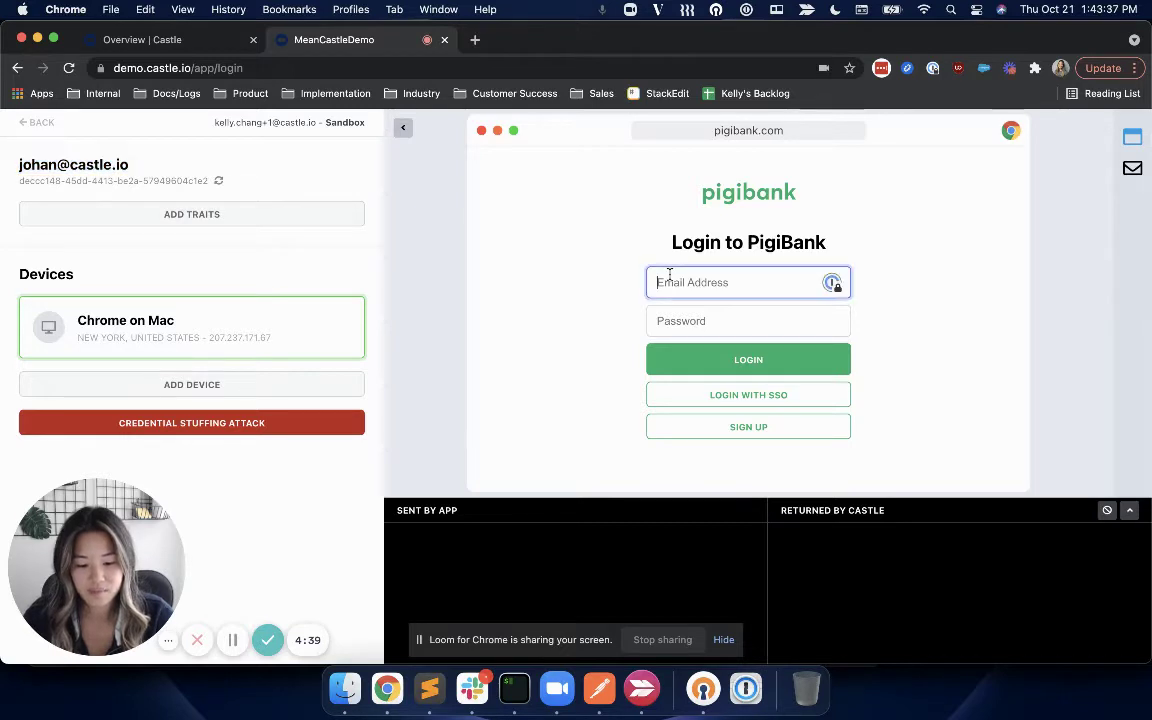
pyautogui.press('super+v')
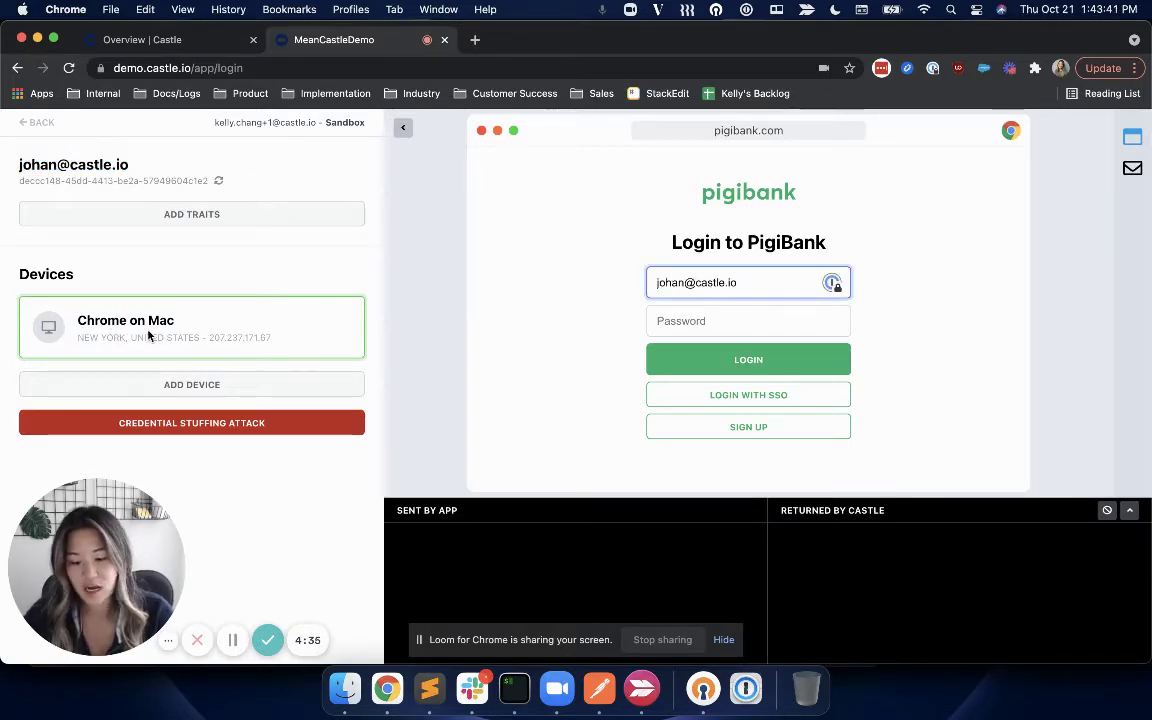
pyautogui.click(719, 322)
pyautogui.write('password1')
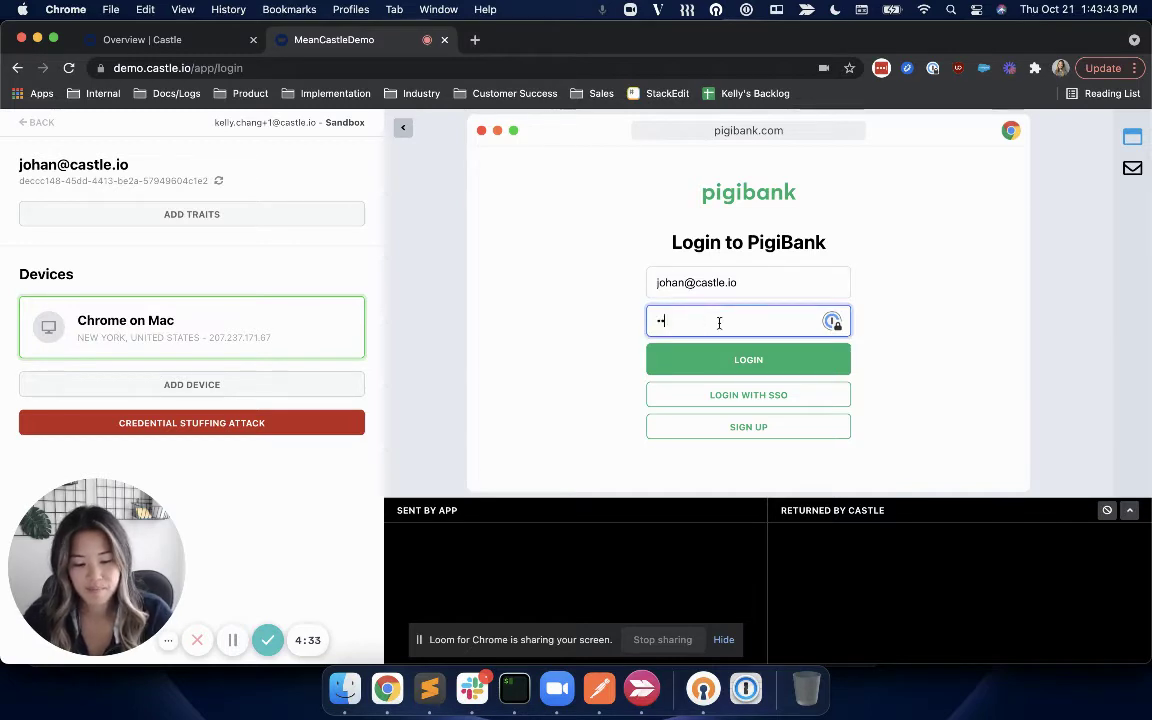
pyautogui.click(760, 362)
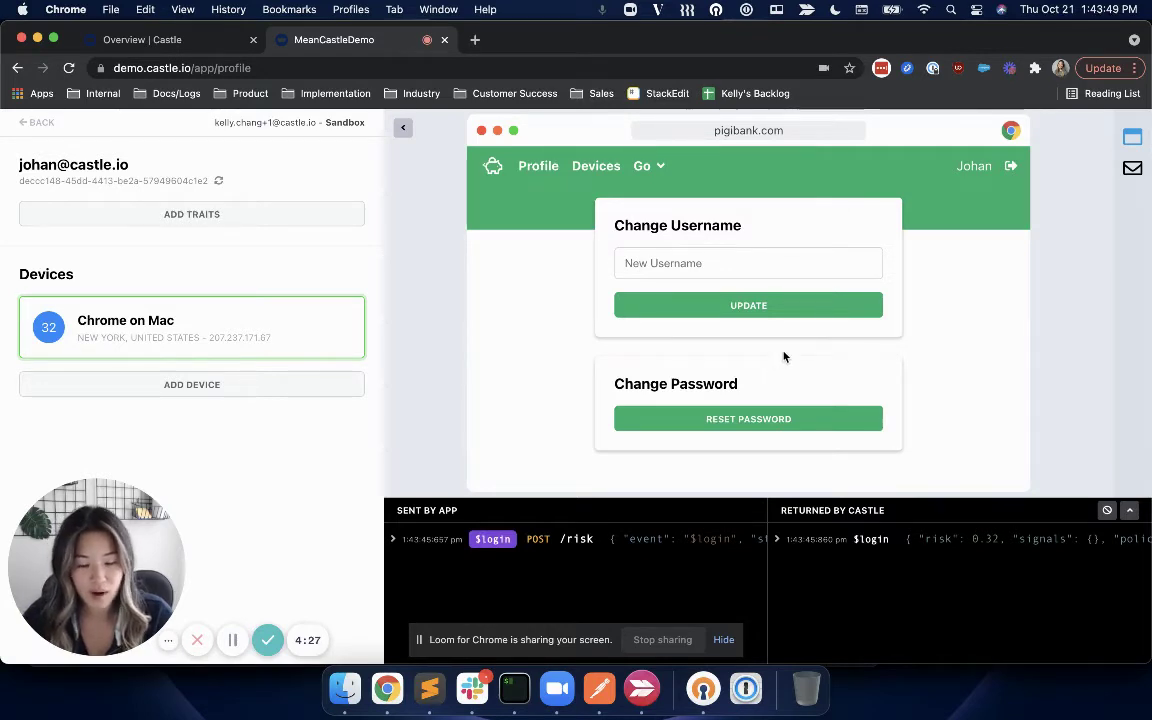
# Log out, then create a Firefox on Windows device located in Curitiba, Brazil.
pyautogui.click(1011, 169)
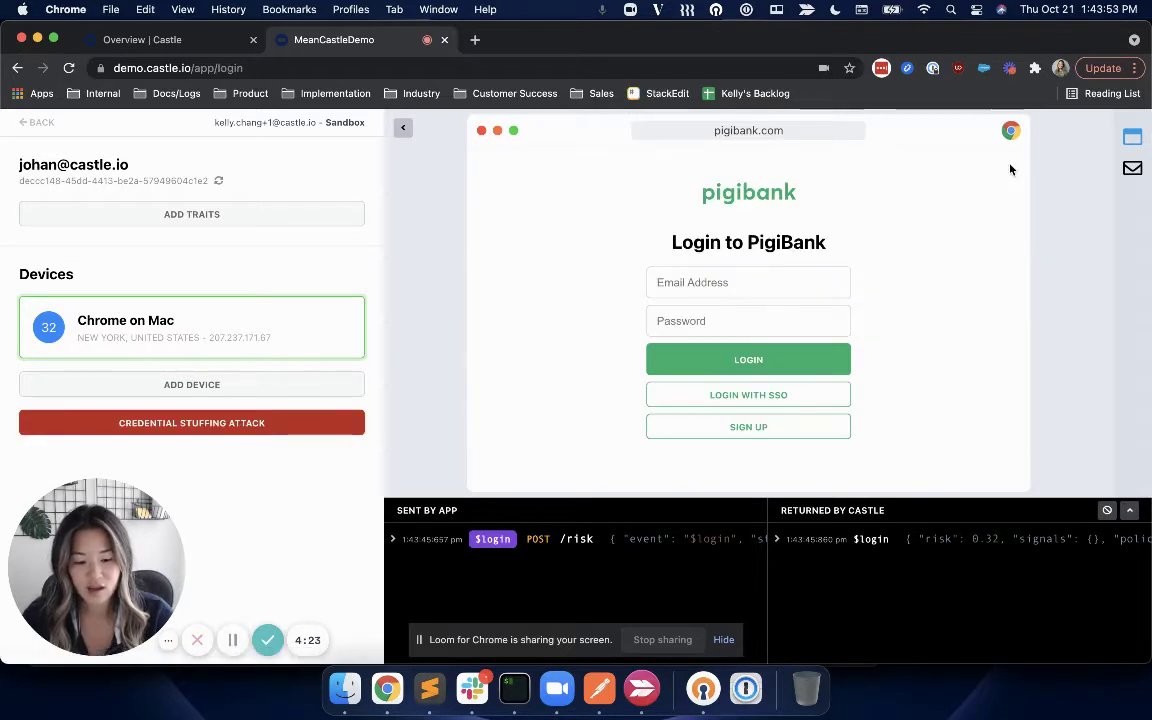
pyautogui.click(177, 388)
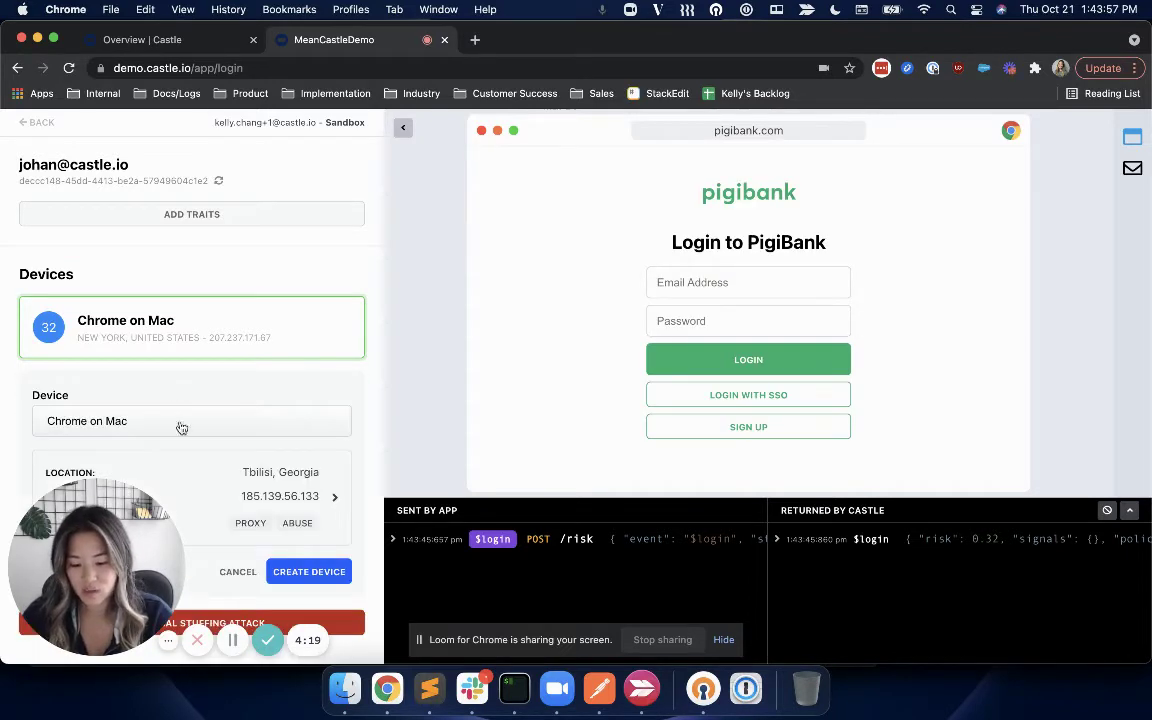
pyautogui.click(185, 434)
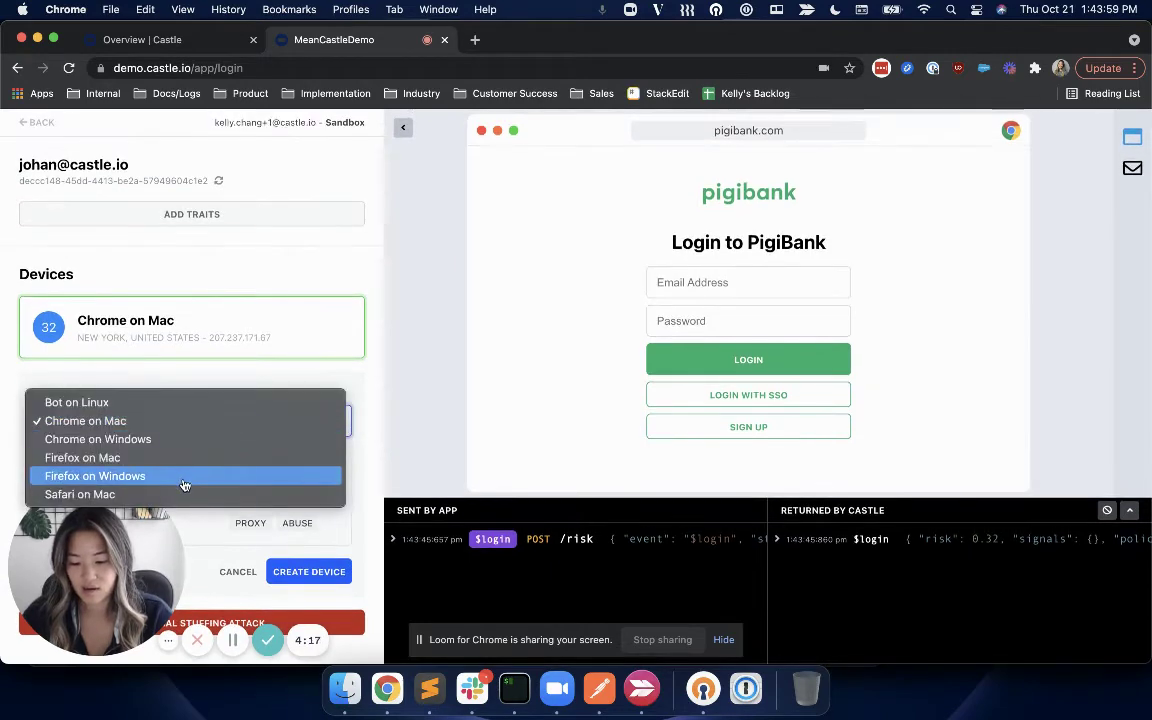
pyautogui.click(185, 476)
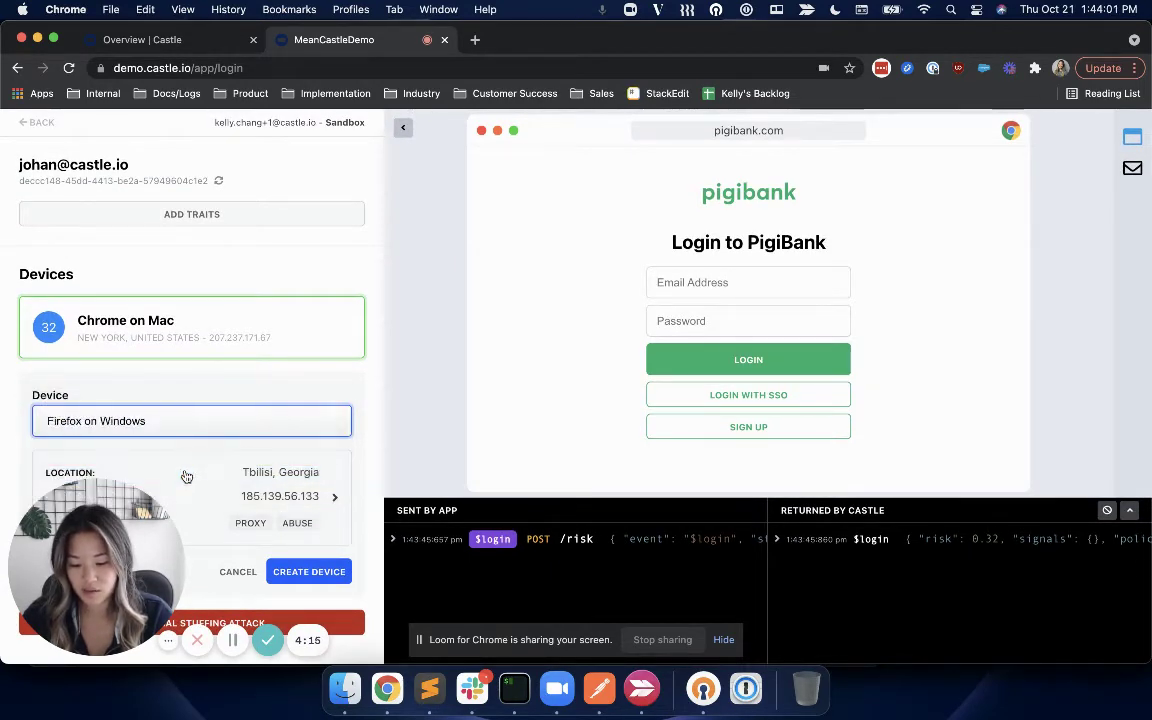
pyautogui.click(265, 496)
pyautogui.click(440, 244)
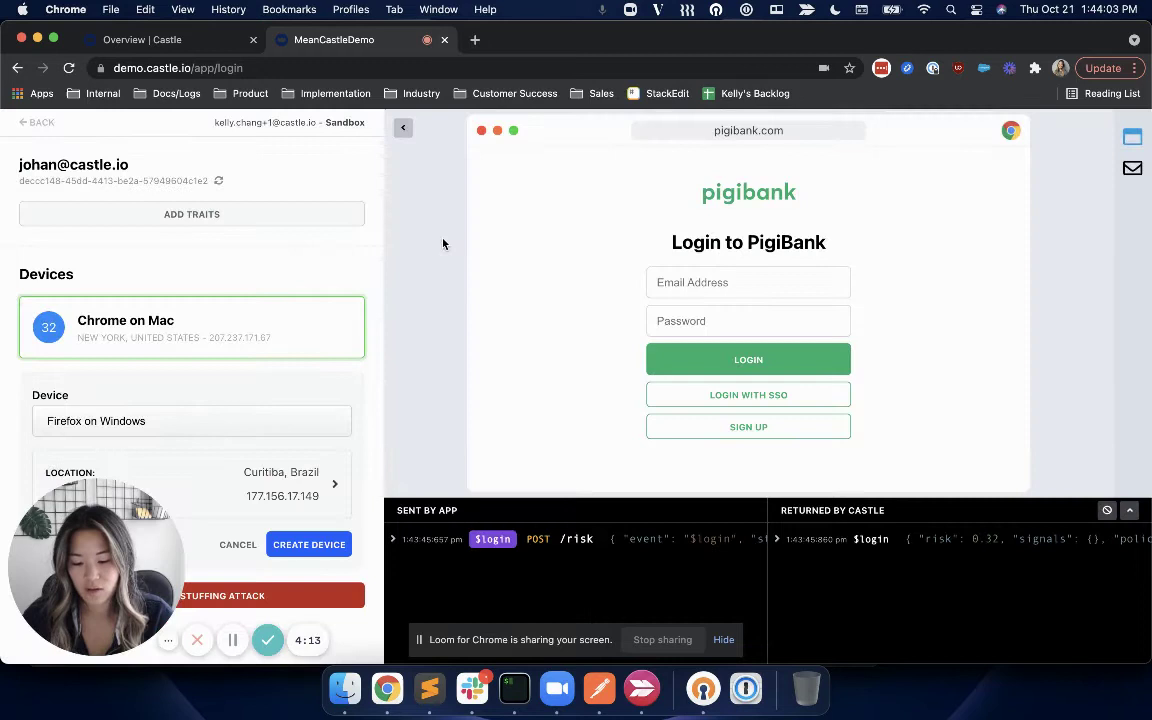
pyautogui.click(296, 550)
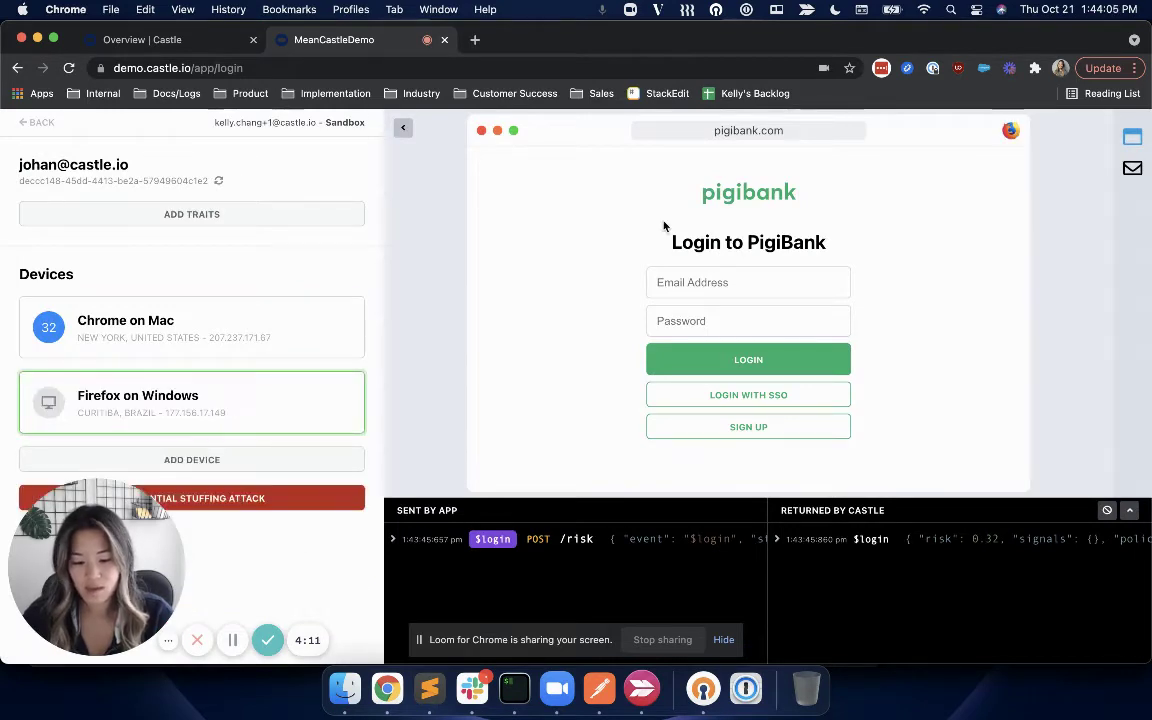
# From the Firefox device, log in with the demo user's email and a password, reaching the pin challenge.
pyautogui.click(648, 282)
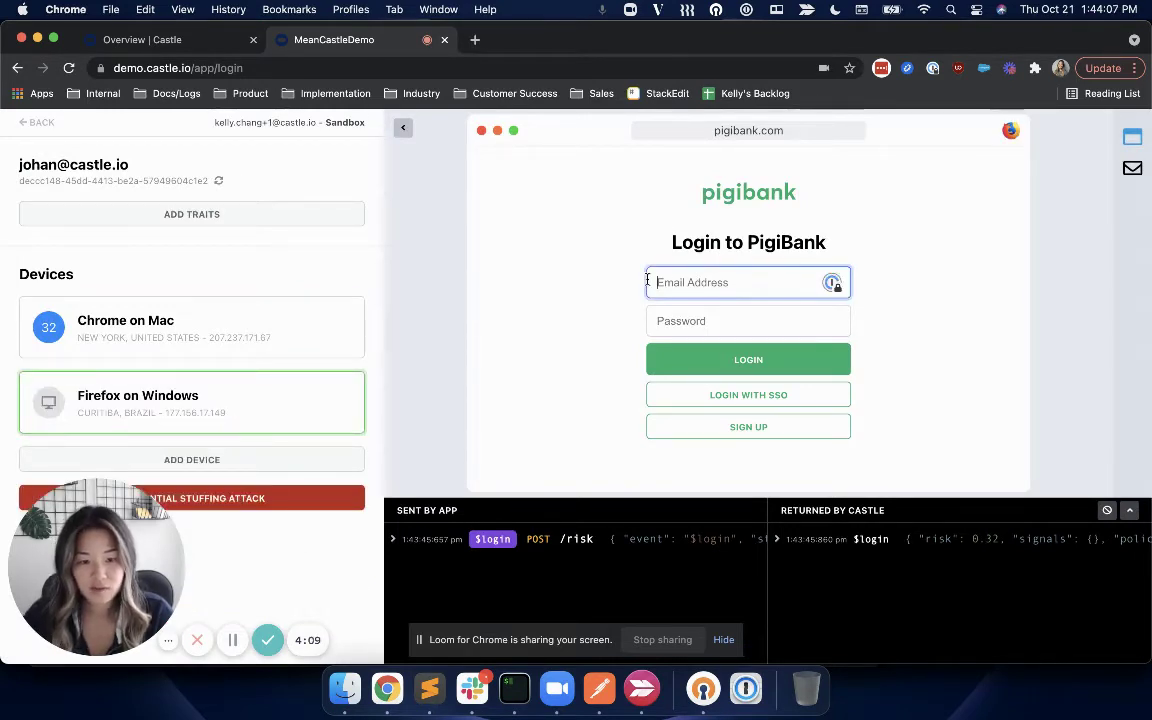
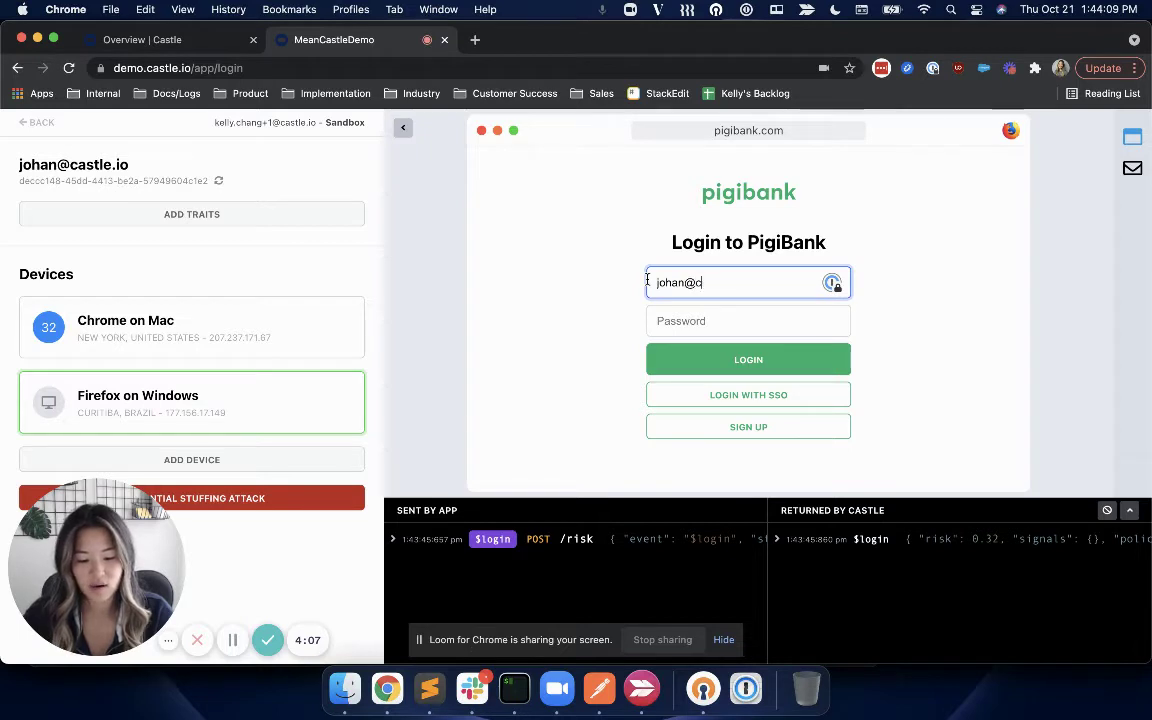
pyautogui.click(658, 320)
pyautogui.write('password')
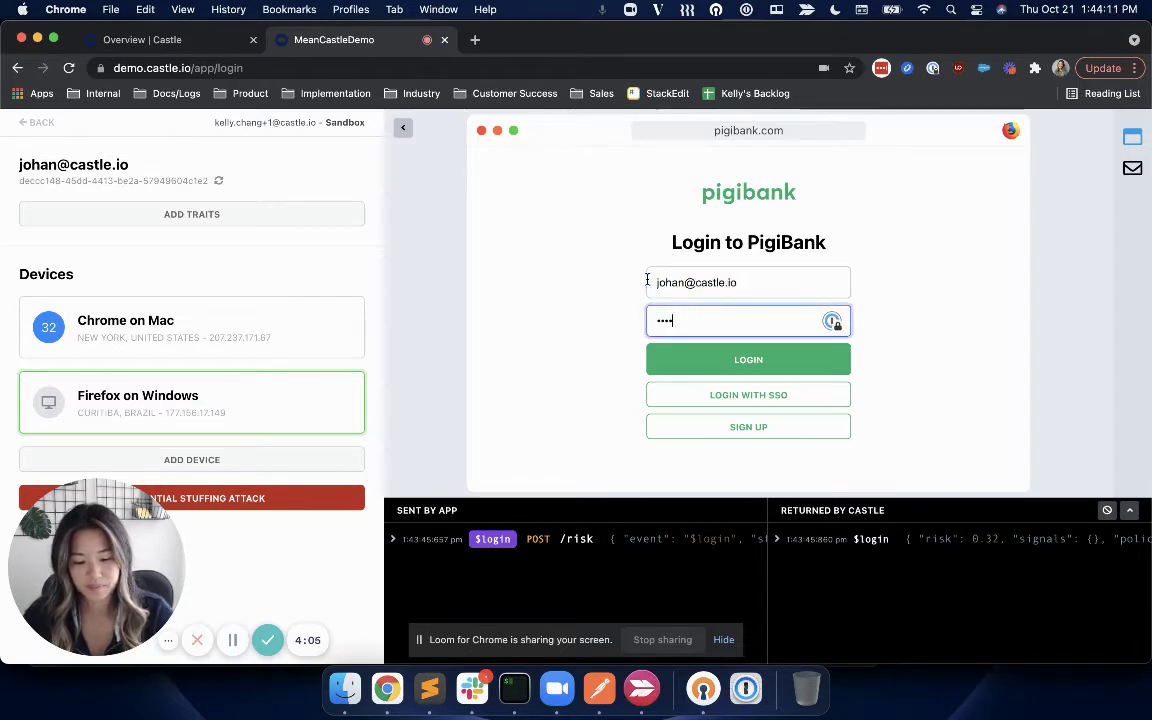
pyautogui.click(689, 360)
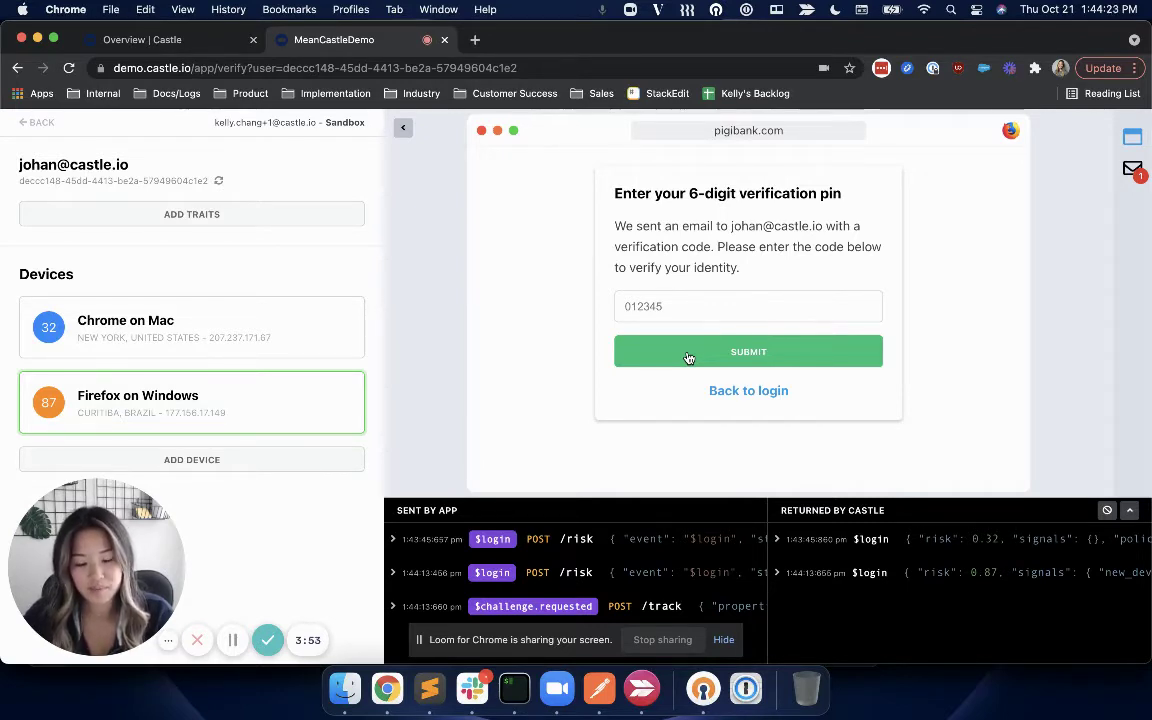
pyautogui.click(393, 573)
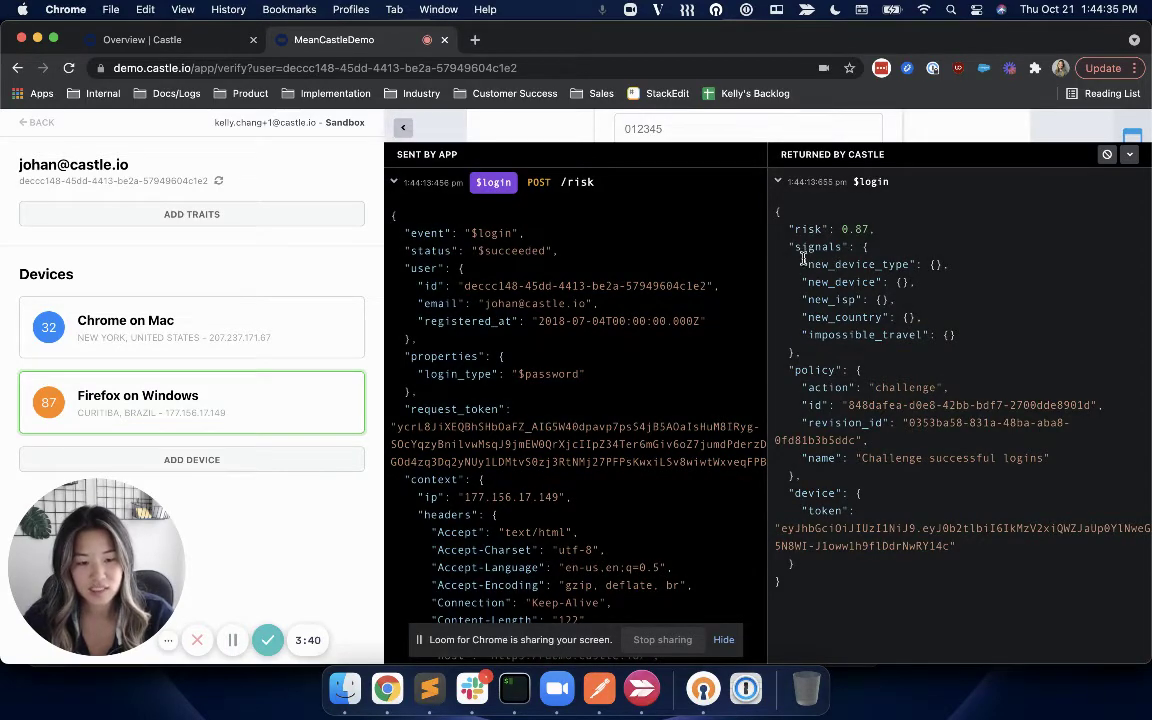
pyautogui.moveTo(802, 264); pyautogui.dragTo(922, 316)
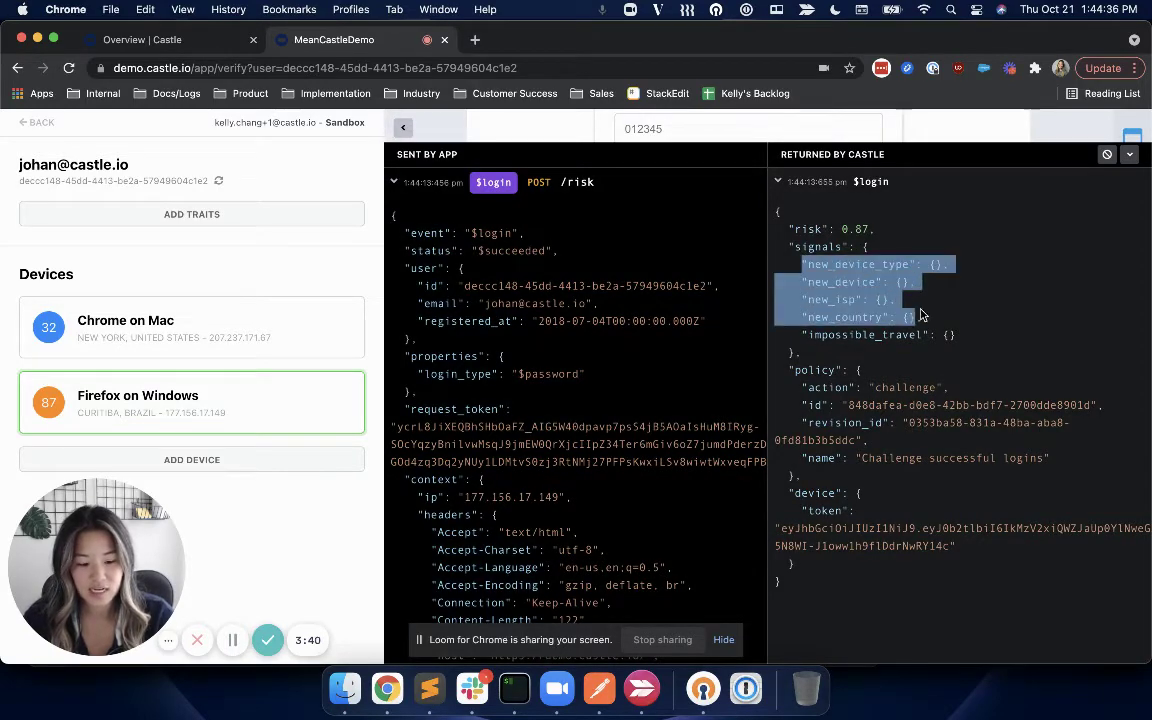
pyautogui.click(949, 336)
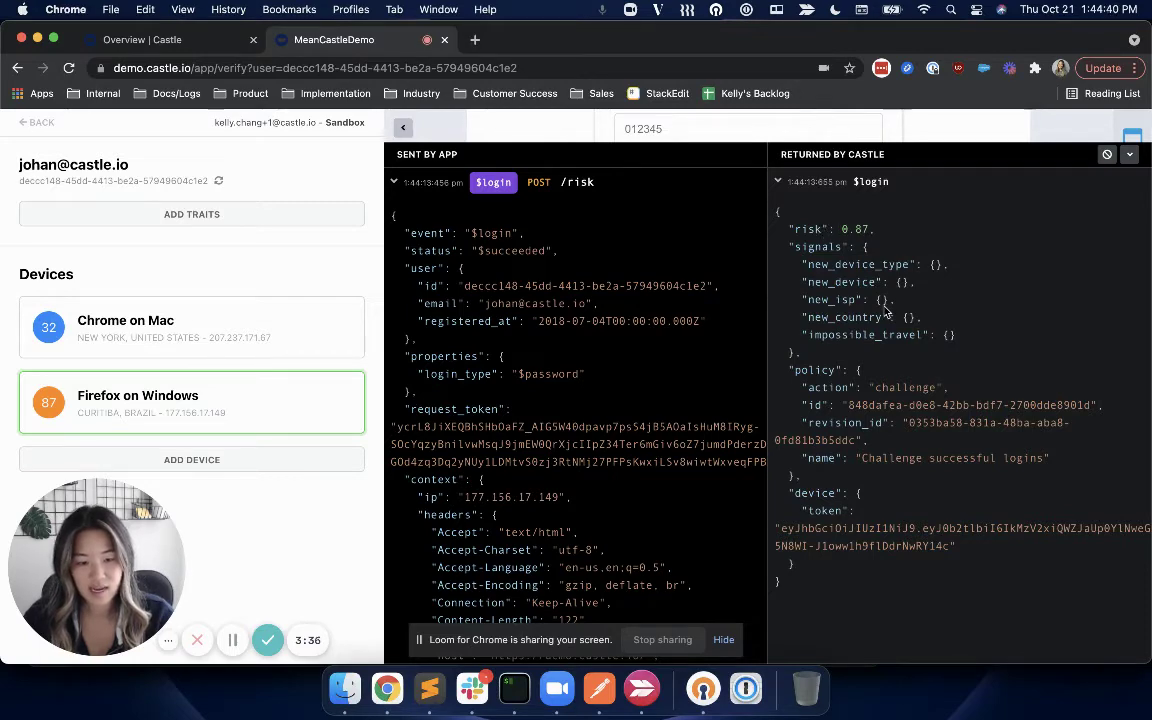
pyautogui.scroll(-2, 893, 237)
pyautogui.moveTo(874, 338); pyautogui.dragTo(948, 336)
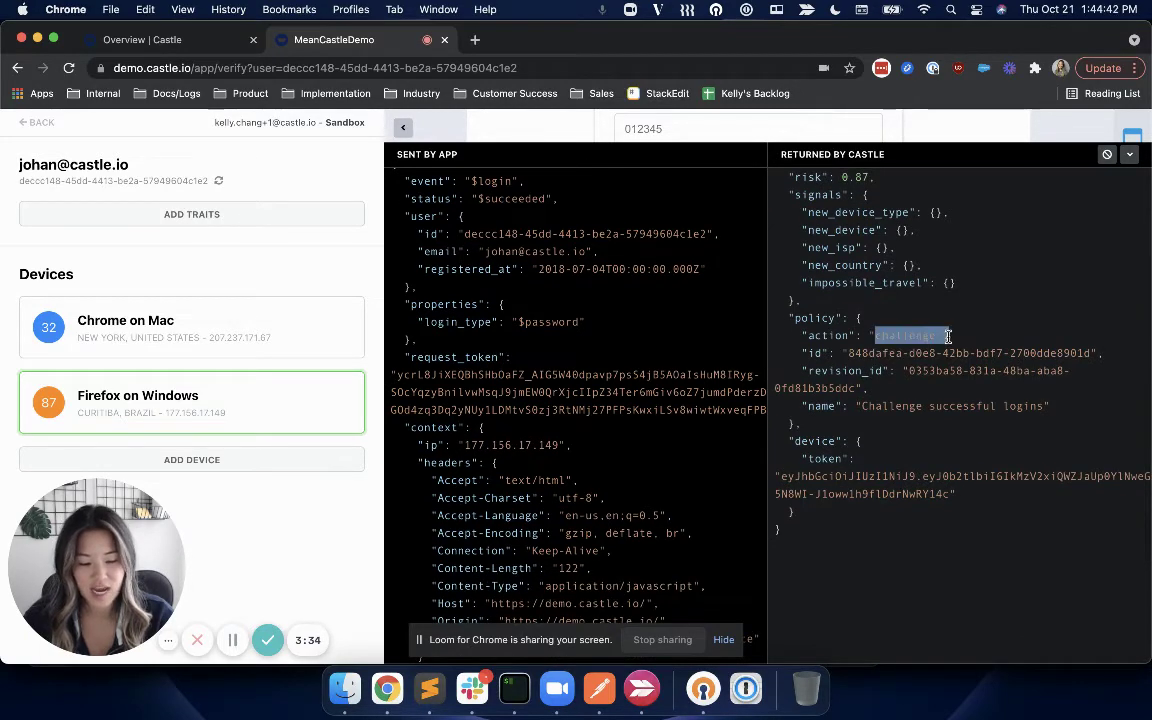
pyautogui.click(948, 336)
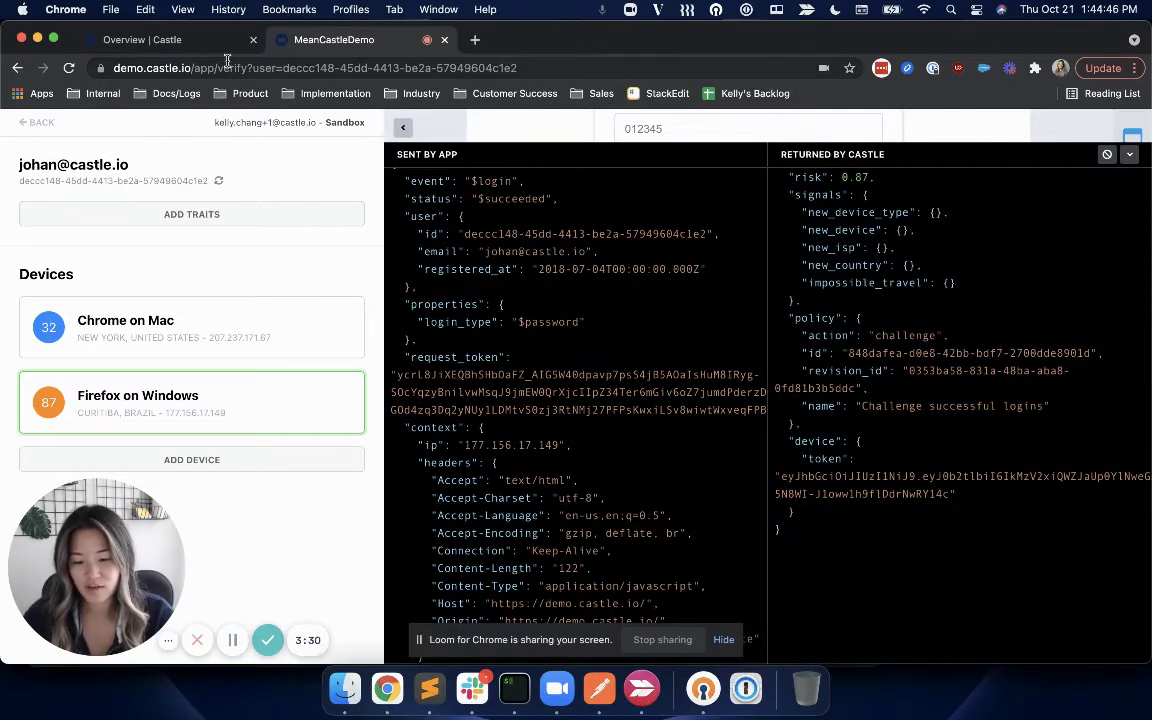
# Open the list of all events in the Castle dashboard.
pyautogui.click(212, 45)
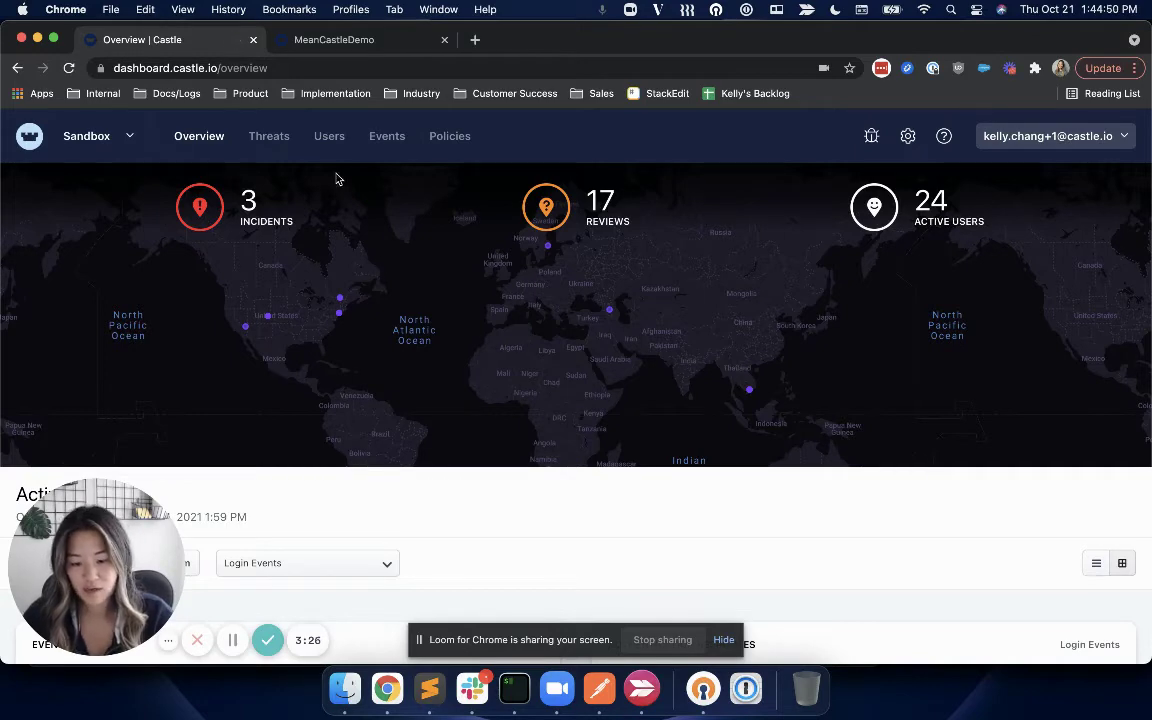
pyautogui.click(387, 138)
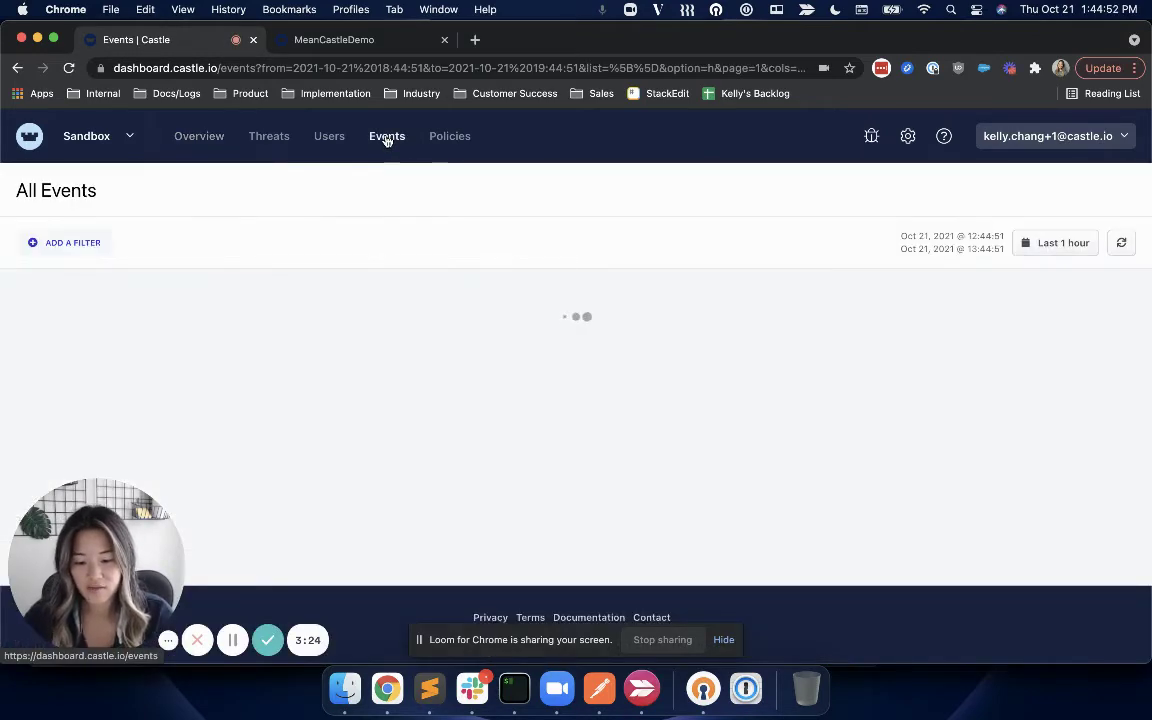
pyautogui.scroll(-5, 442, 352)
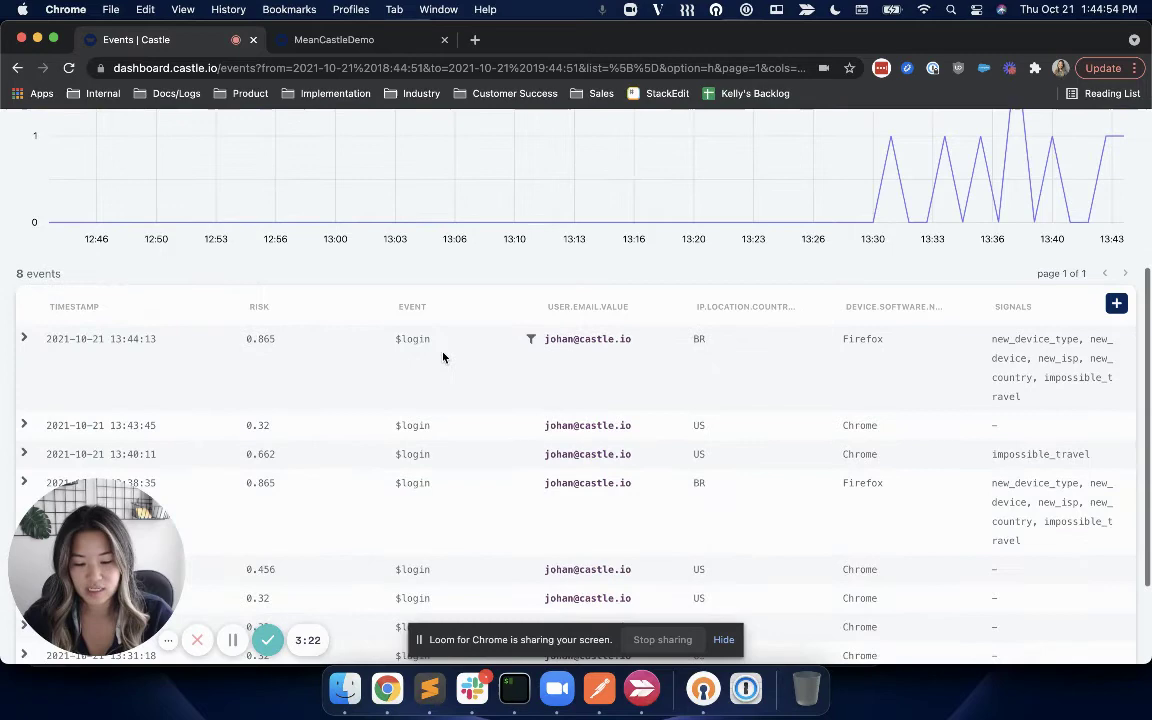
pyautogui.scroll(2, 443, 356)
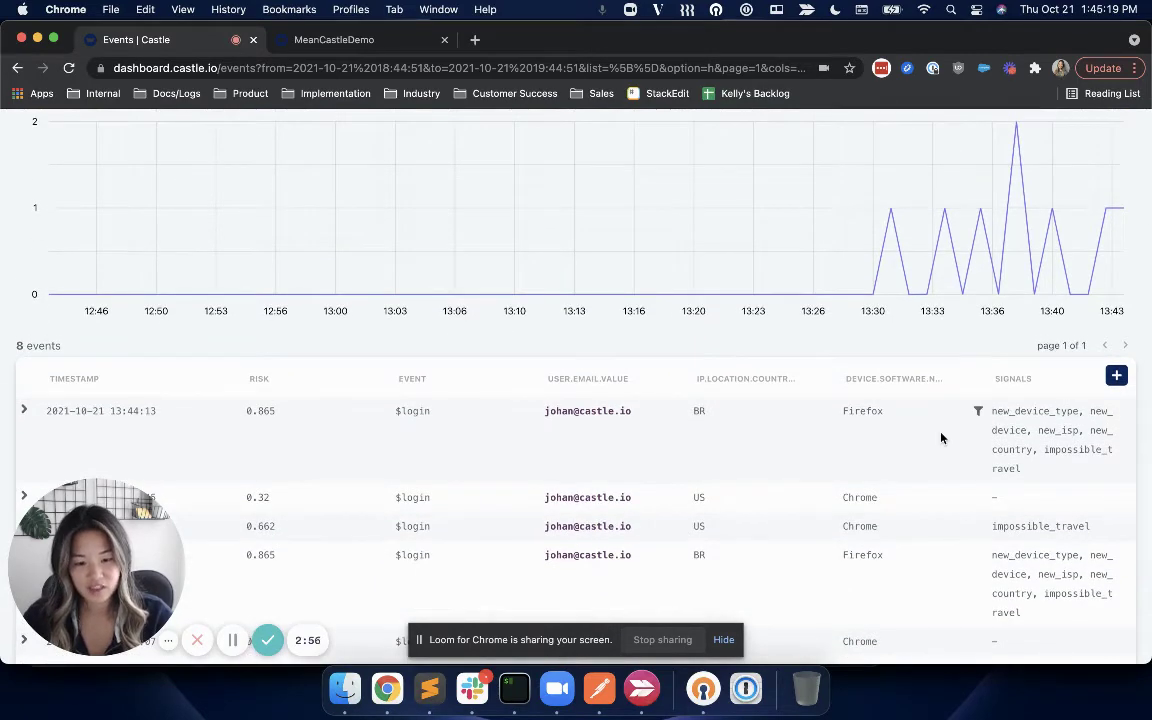
# Add the POLICY.ACTION column to the events table.
pyautogui.click(1116, 375)
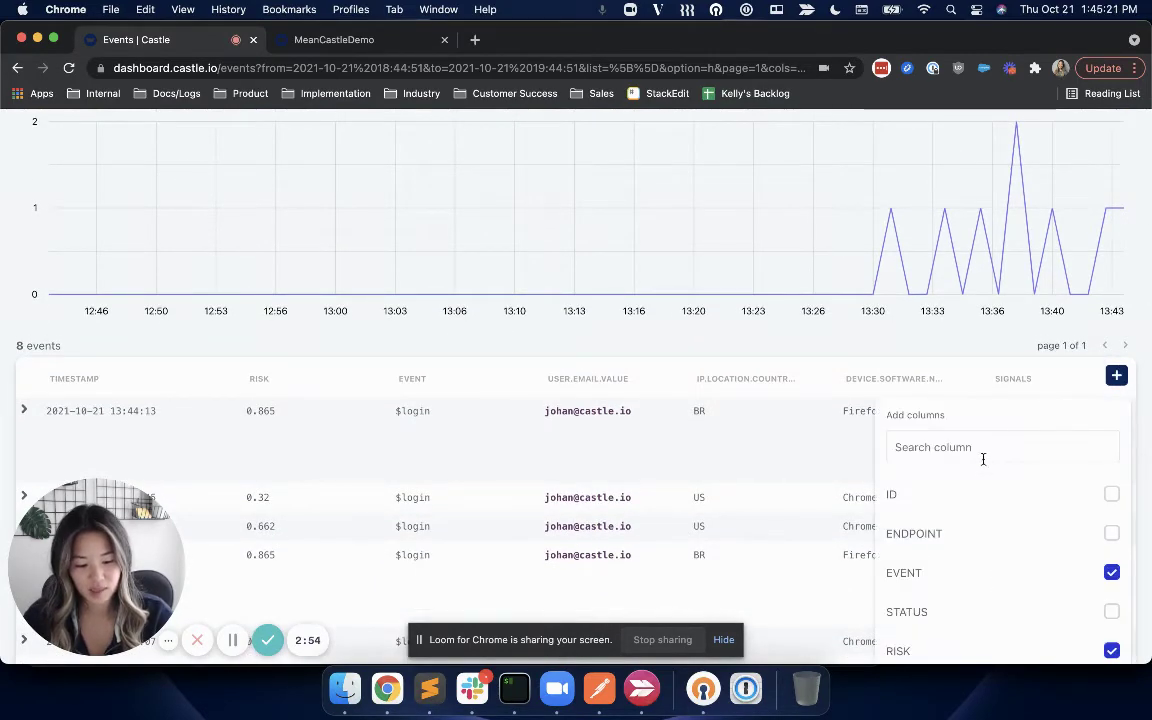
pyautogui.write('acti')
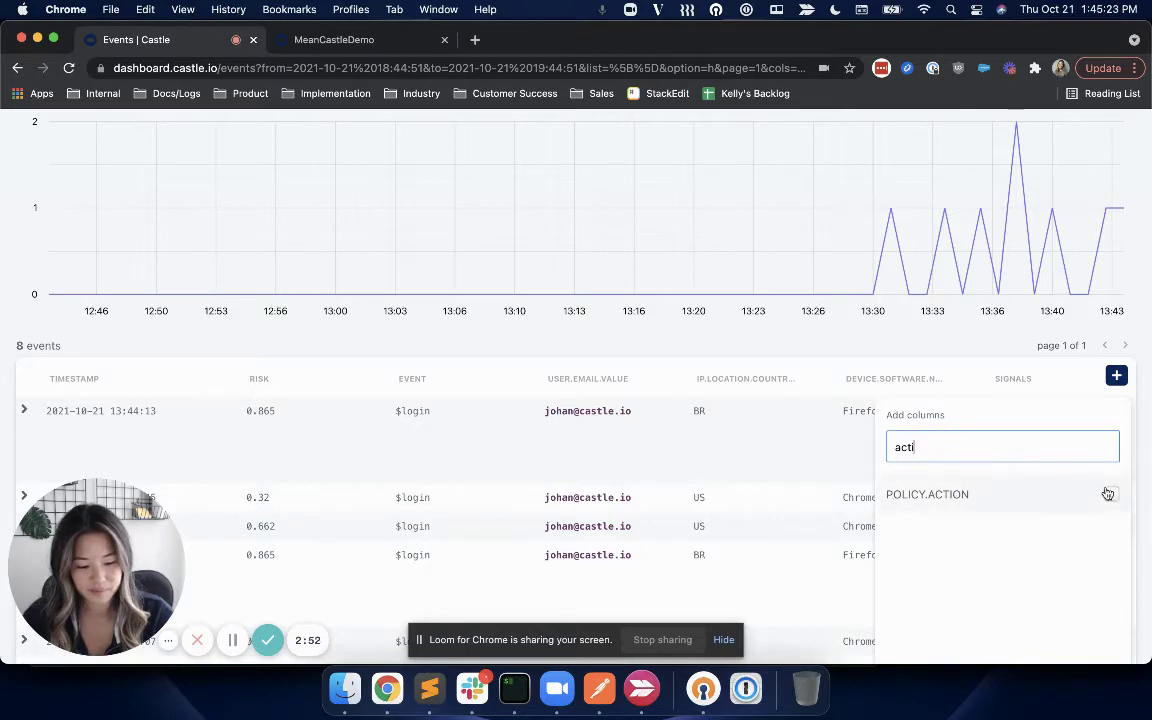
pyautogui.click(1098, 492)
pyautogui.click(856, 355)
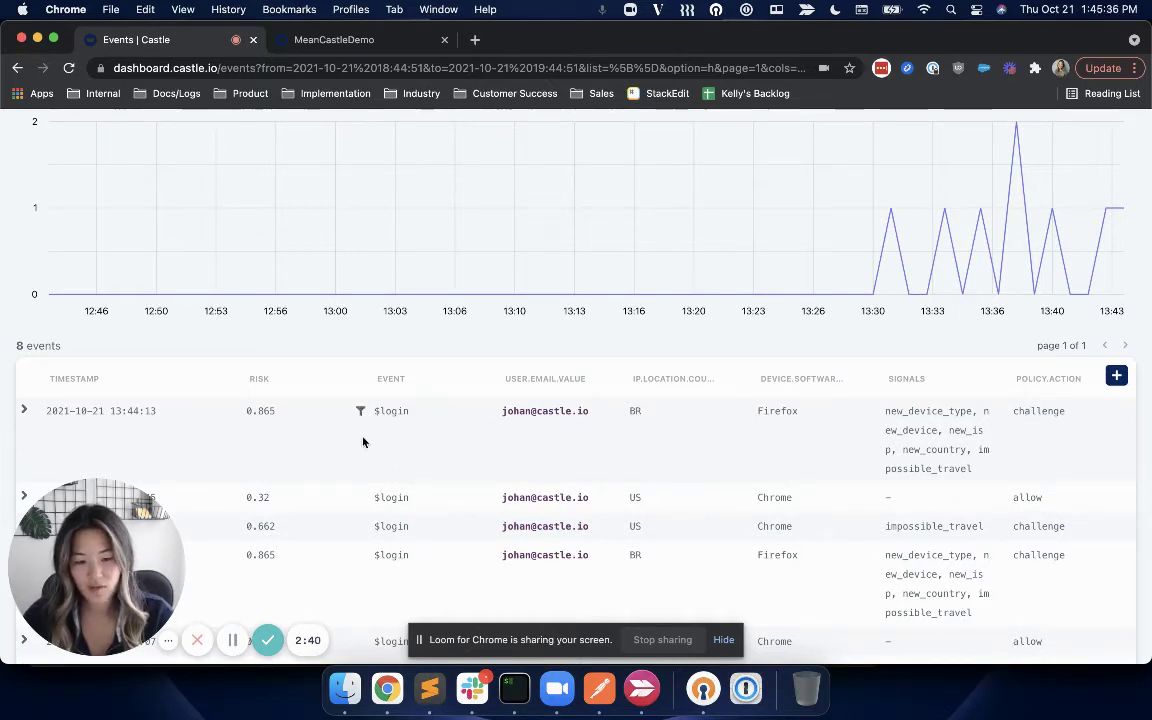
# Expand the latest Brazil Firefox login event and scroll through its properties.
pyautogui.click(26, 411)
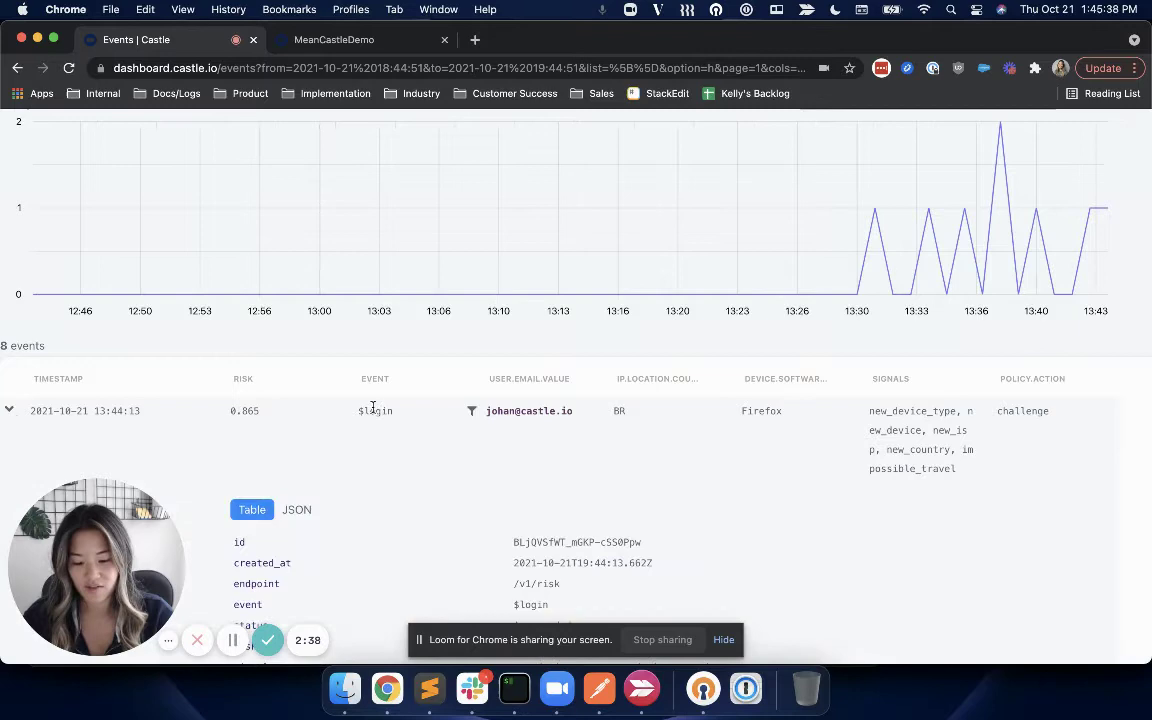
pyautogui.scroll(-10, 373, 406)
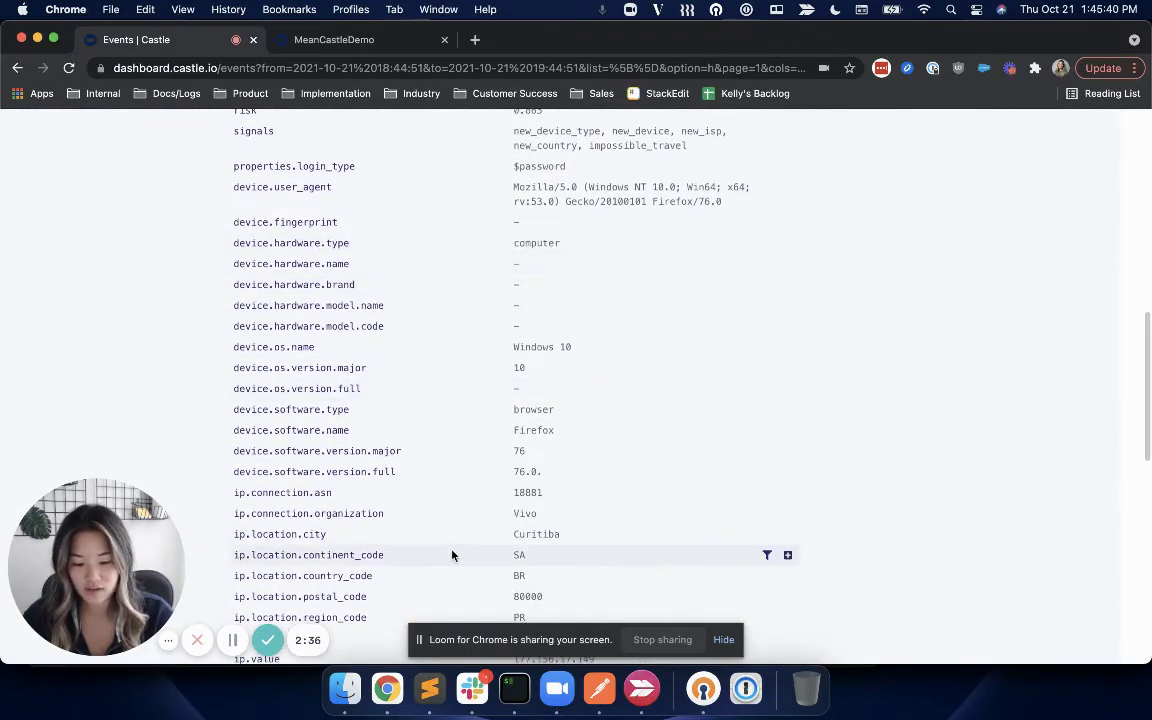
pyautogui.scroll(-5, 450, 553)
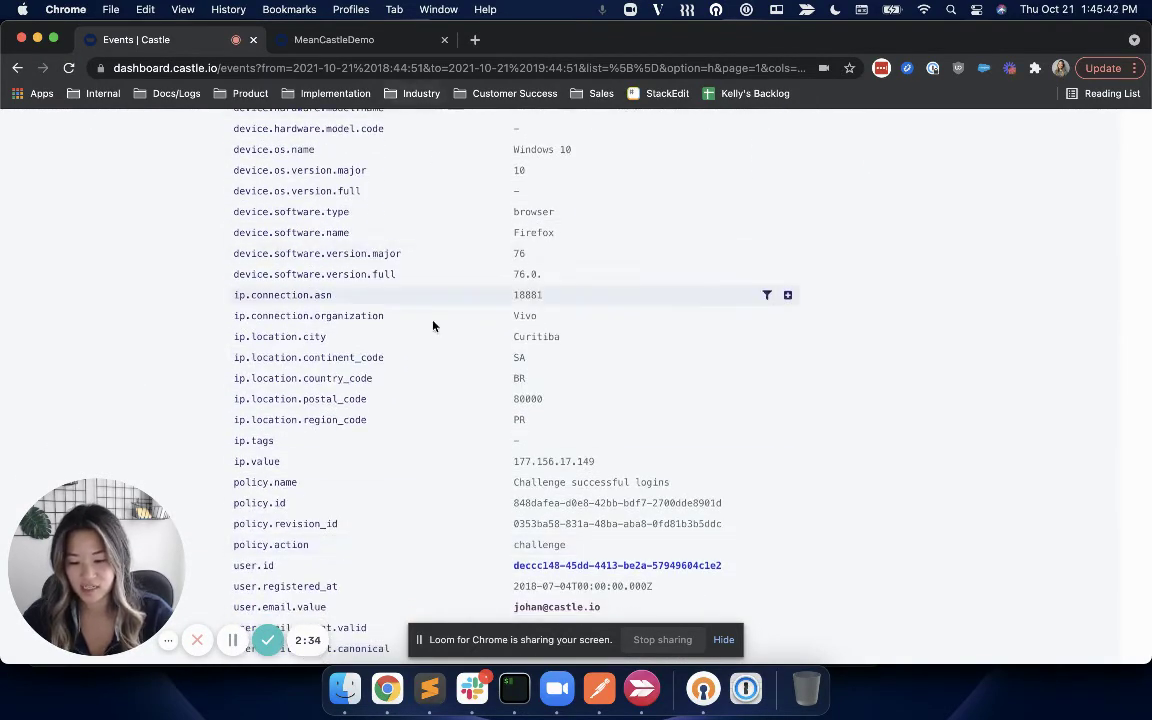
pyautogui.scroll(10, 425, 432)
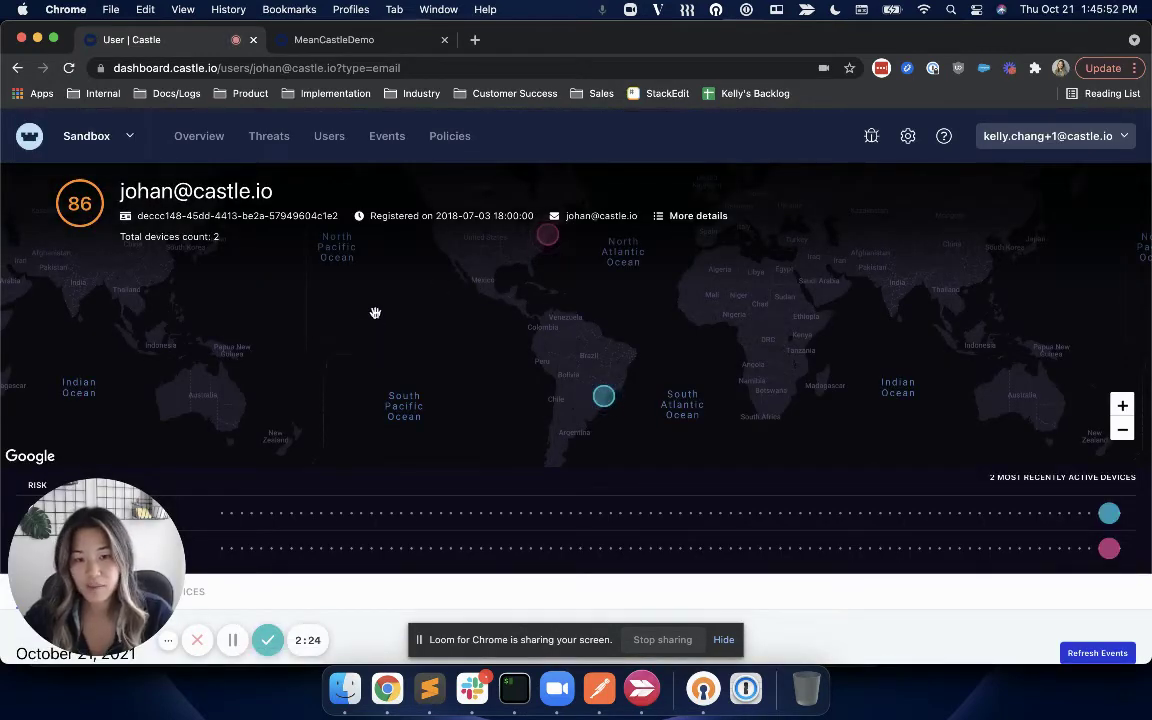
# Scroll to the user's events and review the challenged 1:44 PM $login entry.
pyautogui.scroll(-5, 363, 330)
pyautogui.scroll(-1, 363, 335)
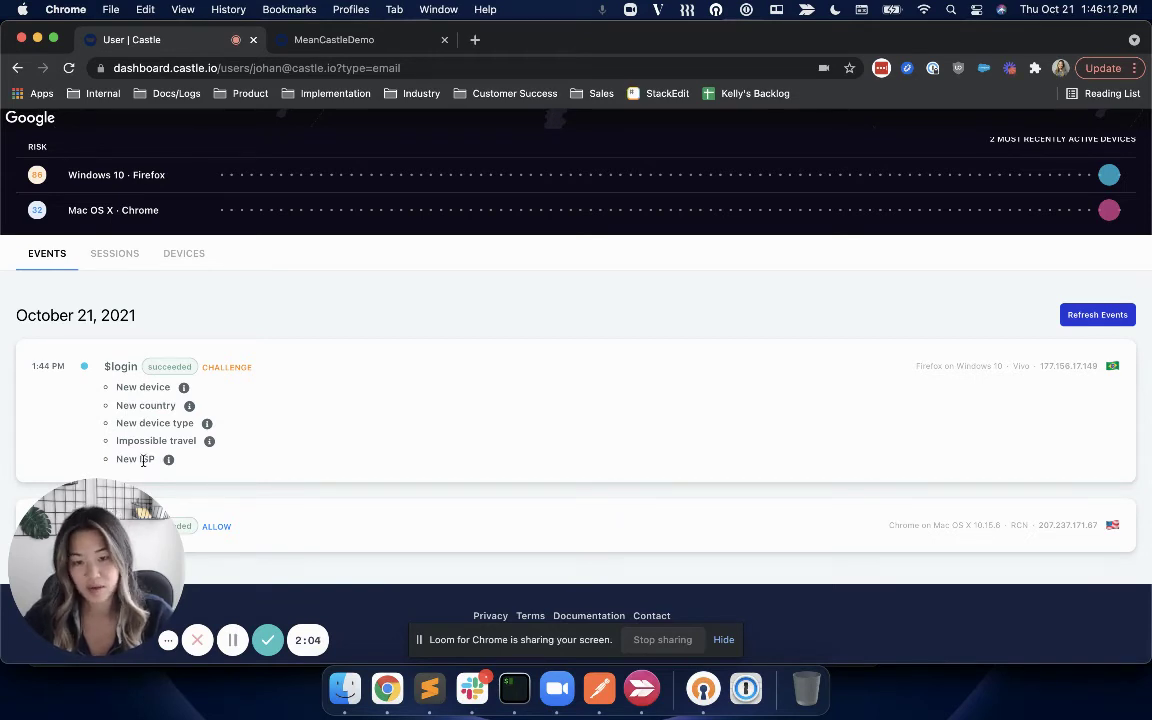
pyautogui.moveTo(273, 360); pyautogui.dragTo(301, 324)
pyautogui.click(301, 324)
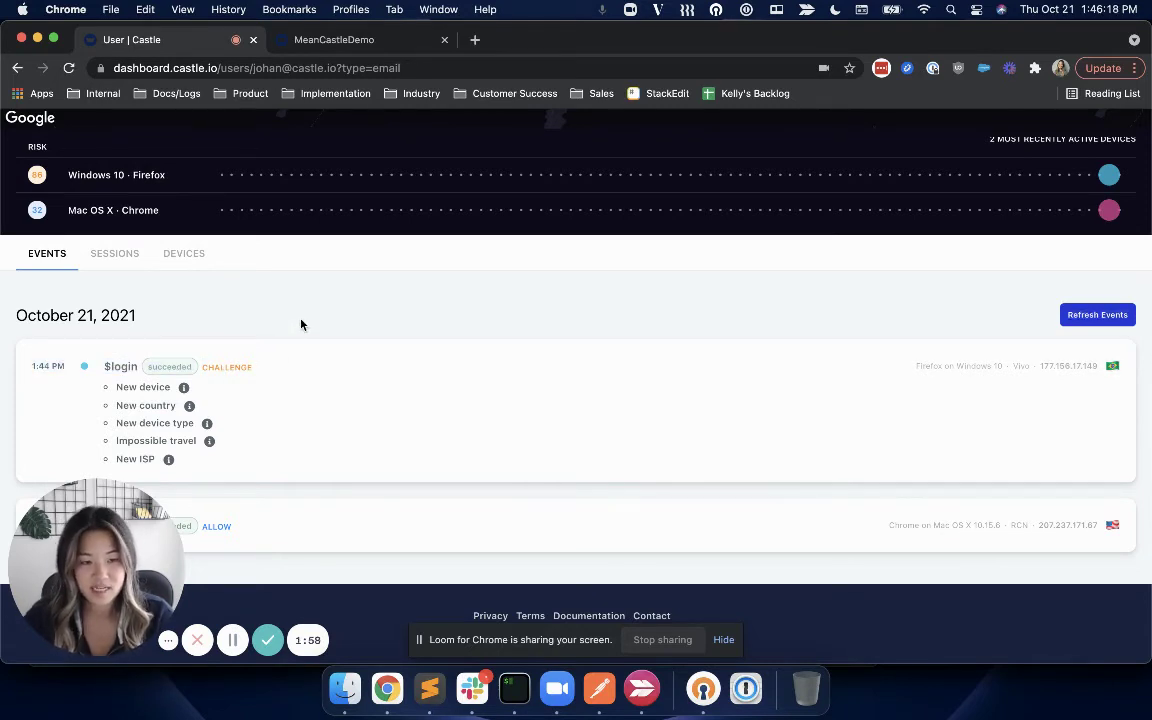
# Report the Firefox on Windows device as compromised, raising its risk to 100.
pyautogui.click(199, 249)
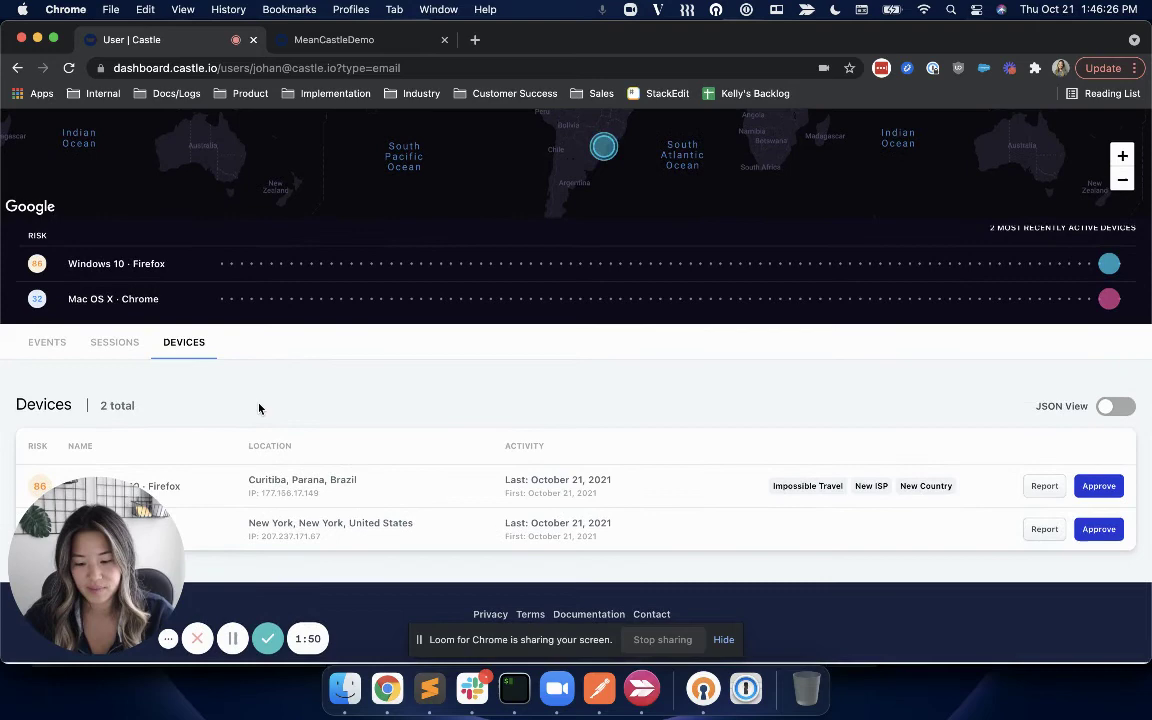
pyautogui.click(1046, 487)
pyautogui.click(762, 436)
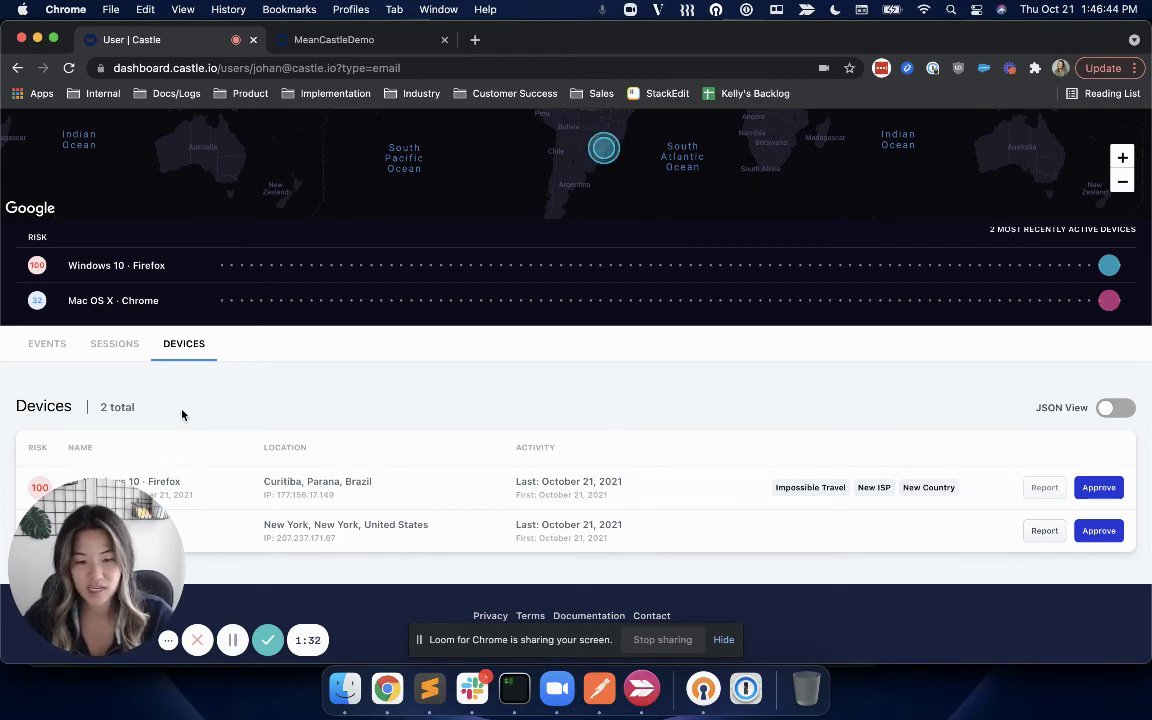
pyautogui.scroll(5, 184, 407)
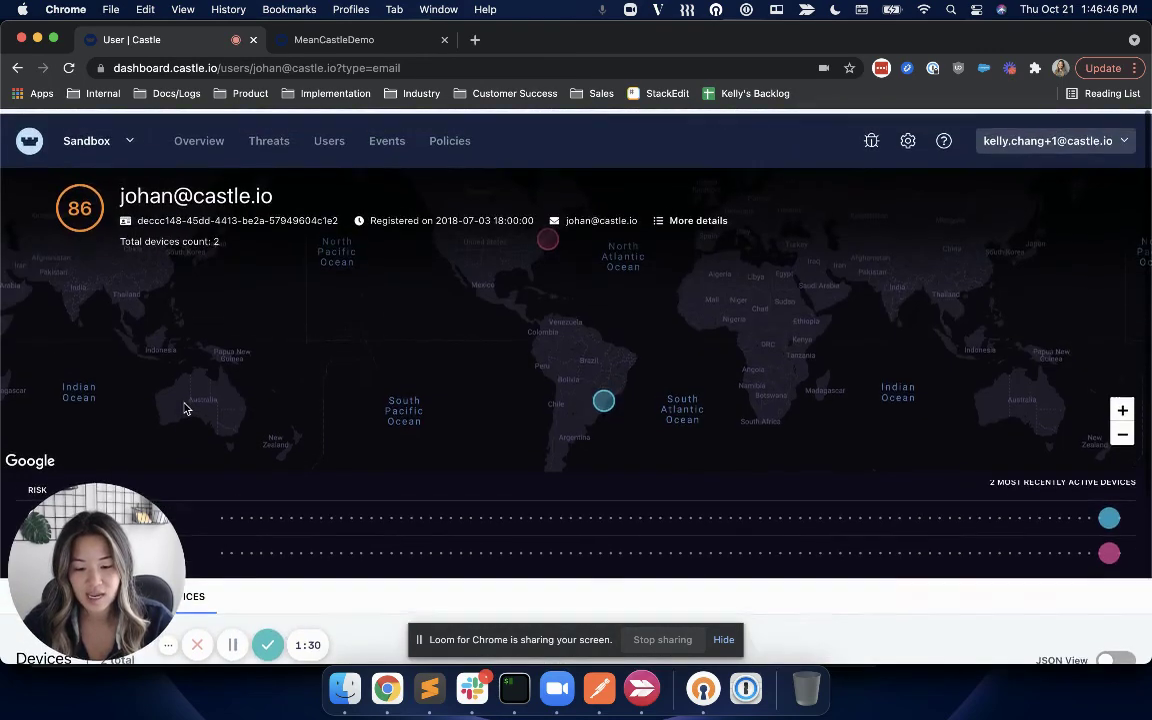